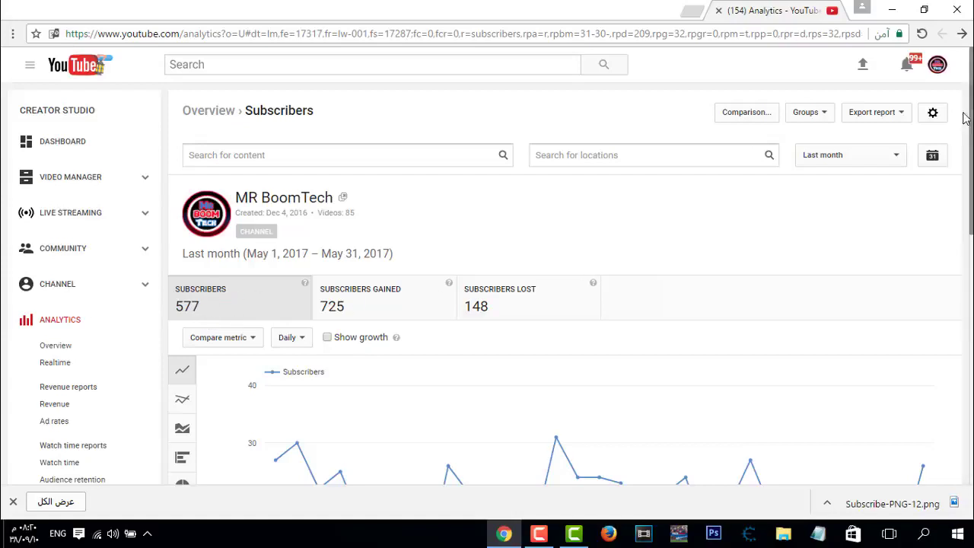
Step: Set the Subscribers report to a custom date range from 4/1/17 to 4/30/17 and apply it
left_click(932, 155)
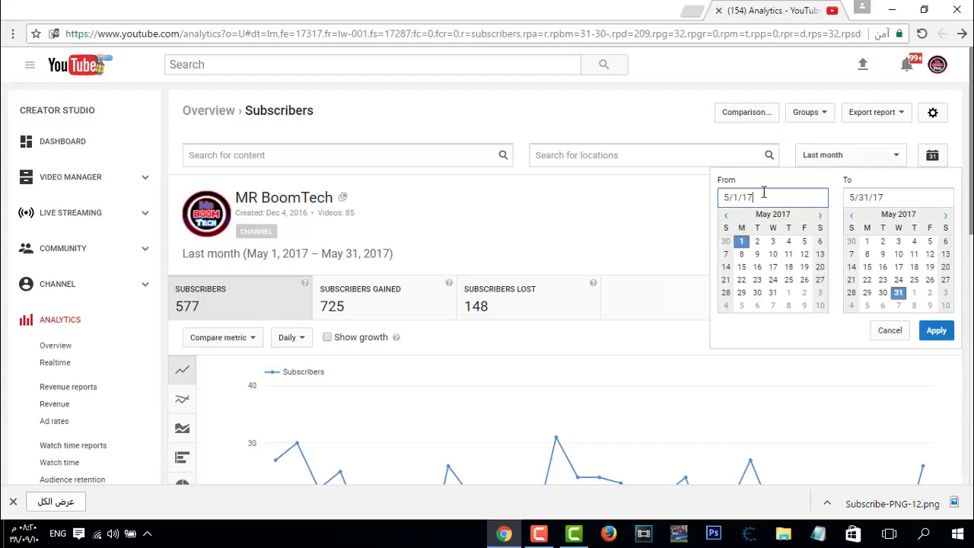
left_click(727, 216)
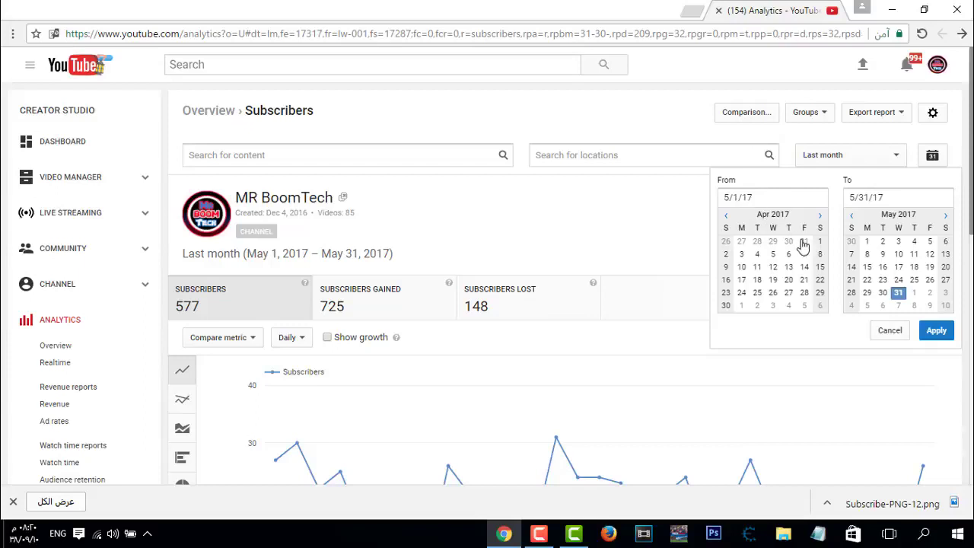
left_click(852, 216)
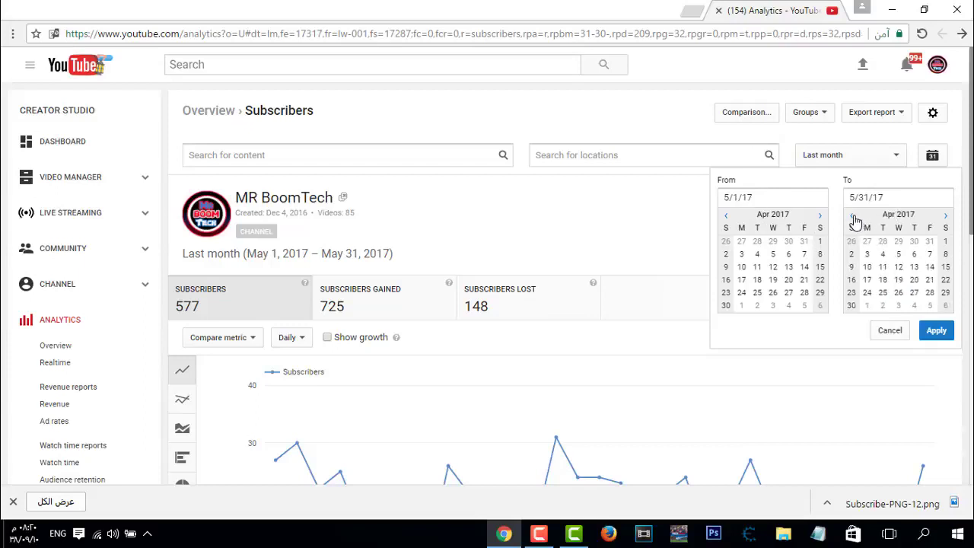
left_click(822, 242)
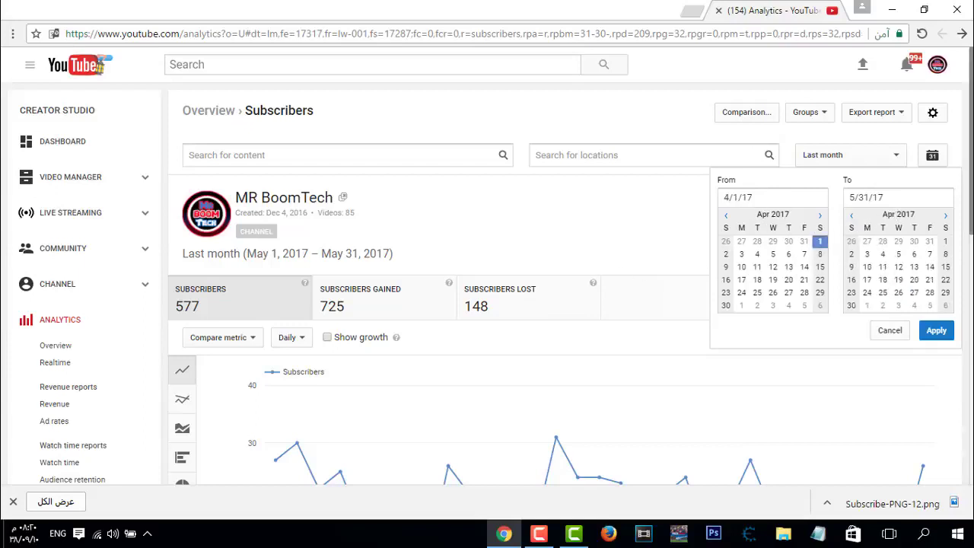
left_click(854, 306)
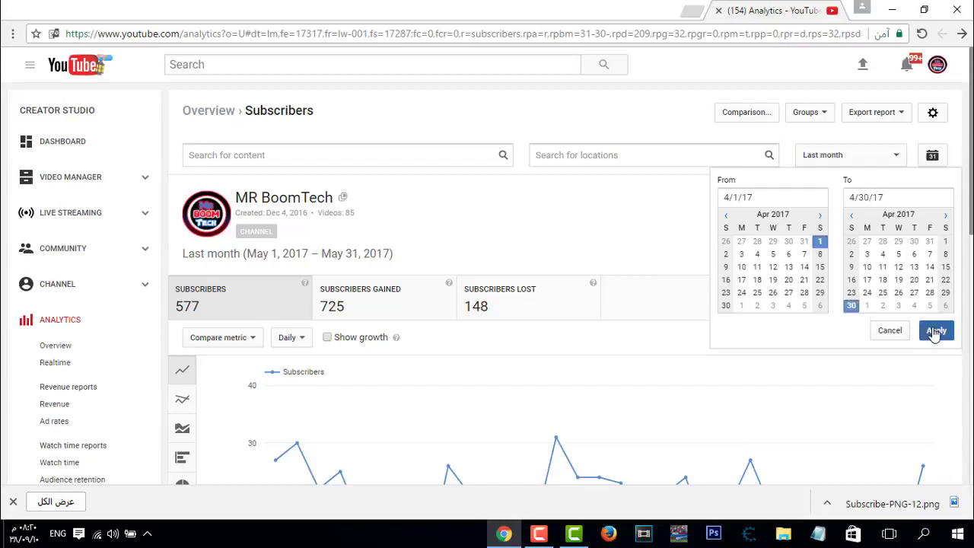
left_click(935, 331)
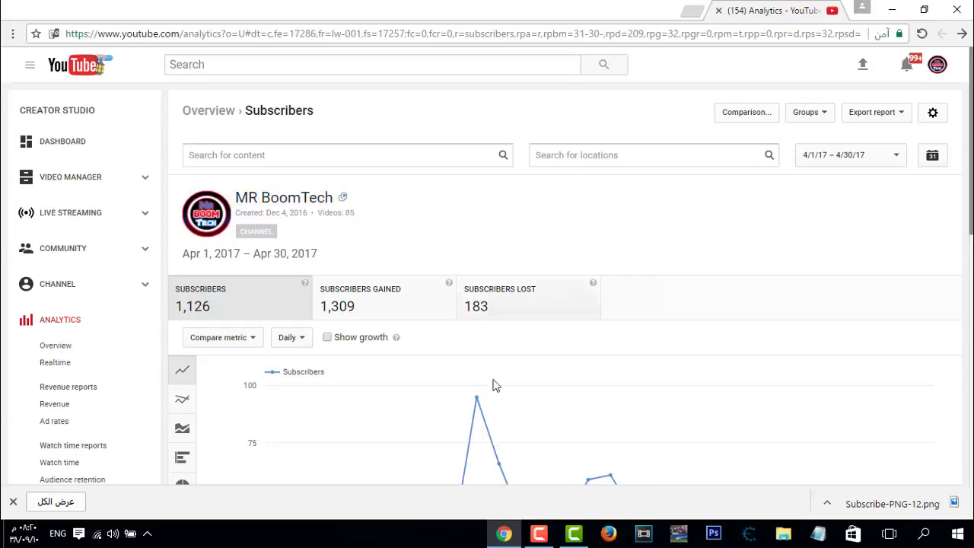
Step: Switch to Camtasia and place Dogecoin.mp4 from the Media Bin on Track 1 near the start of the timeline
left_click(574, 532)
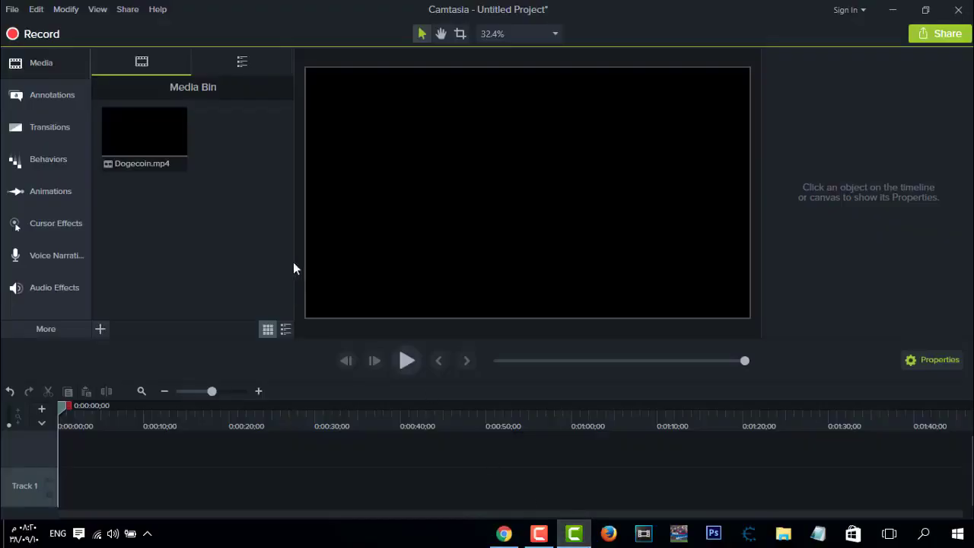
left_click_drag(156, 139, 178, 504)
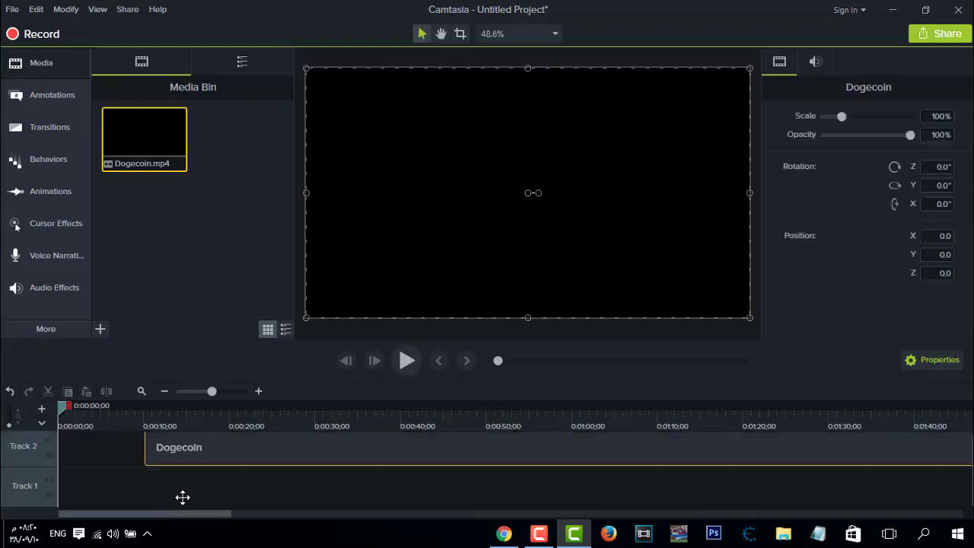
left_click_drag(295, 459, 295, 459)
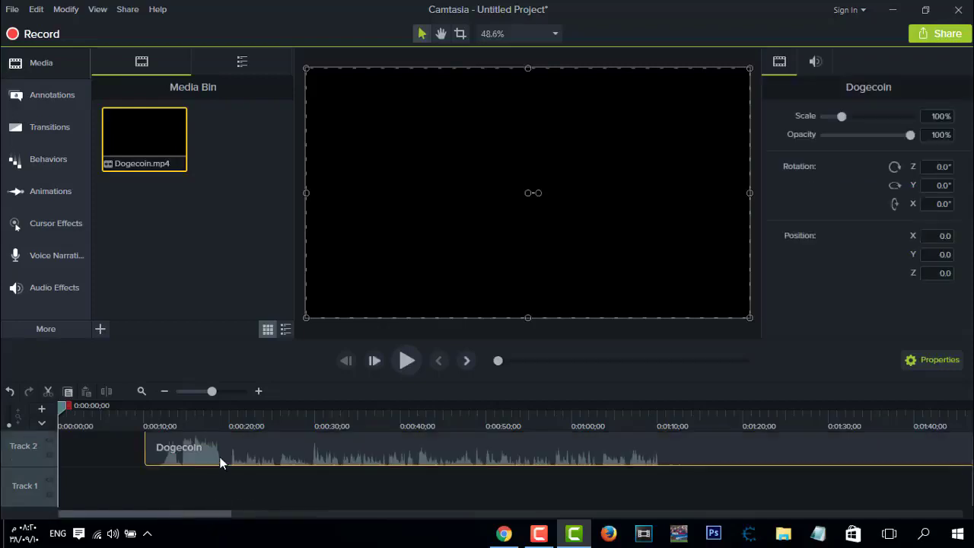
left_click_drag(221, 461, 228, 496)
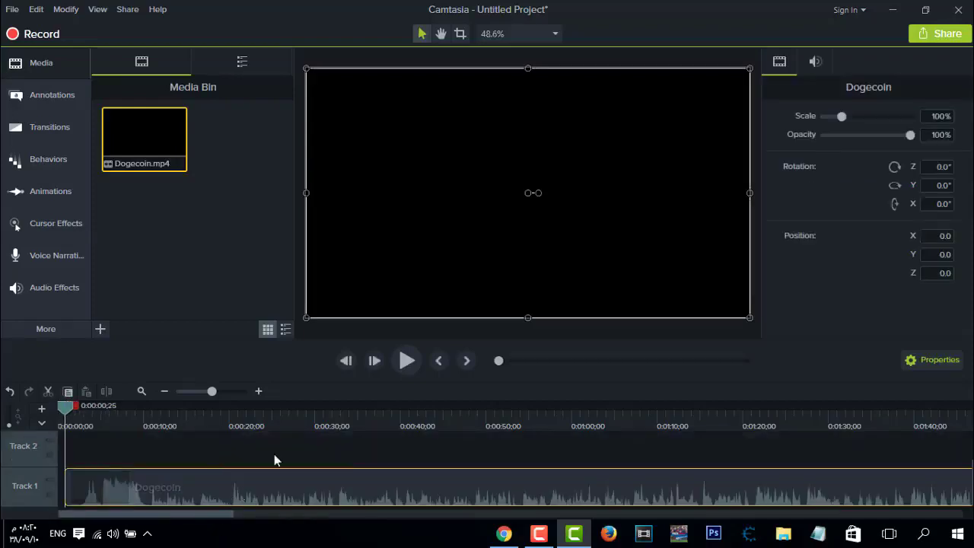
Step: Position the playhead at 0:00:12;15 and import Subscribe-PNG-12.png from the pictures folder into the Media Bin
left_click(407, 360)
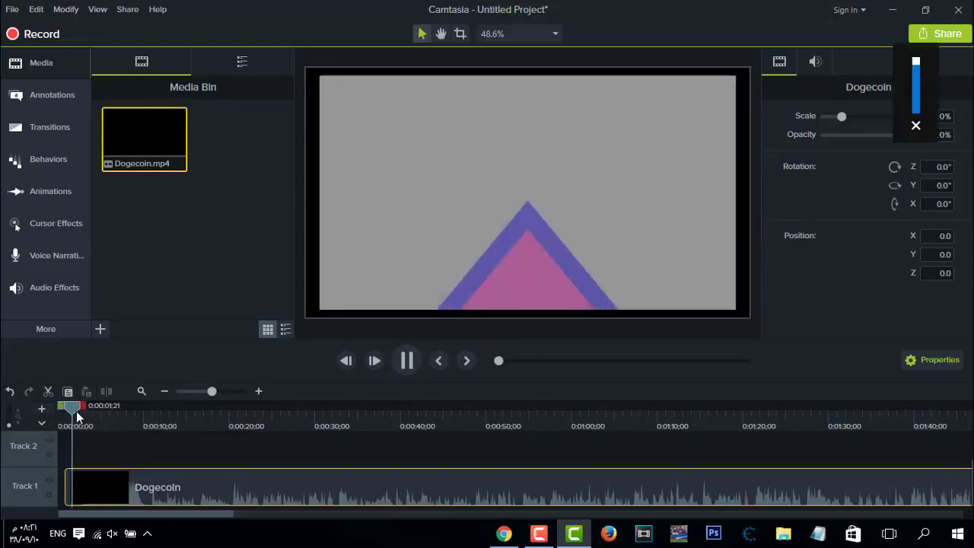
left_click_drag(134, 418, 164, 415)
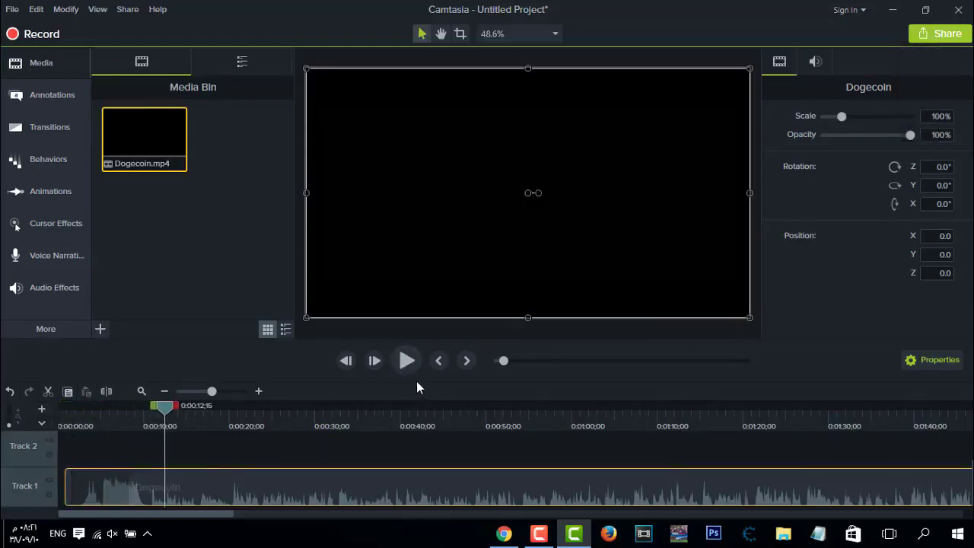
right_click(234, 225)
key("Escape")
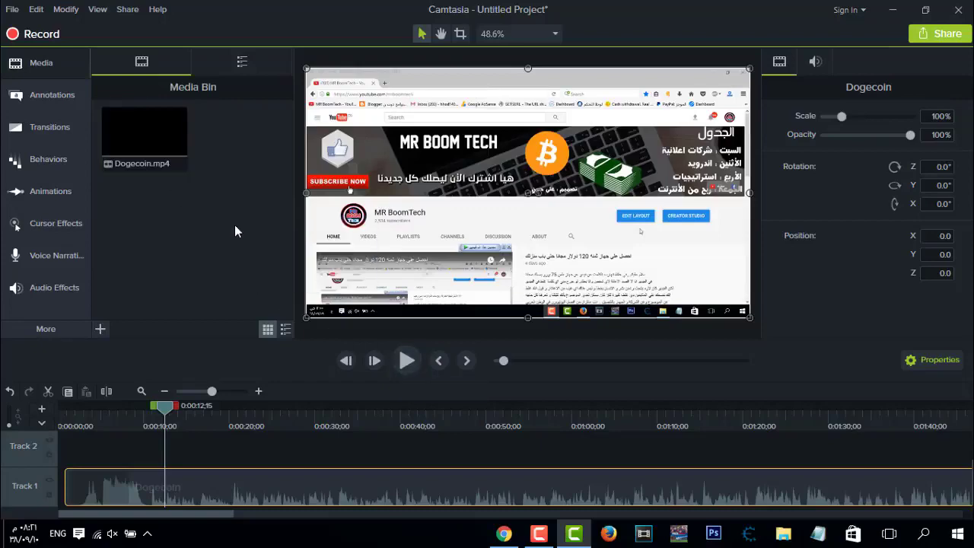
scroll(65, 190, "down", 1)
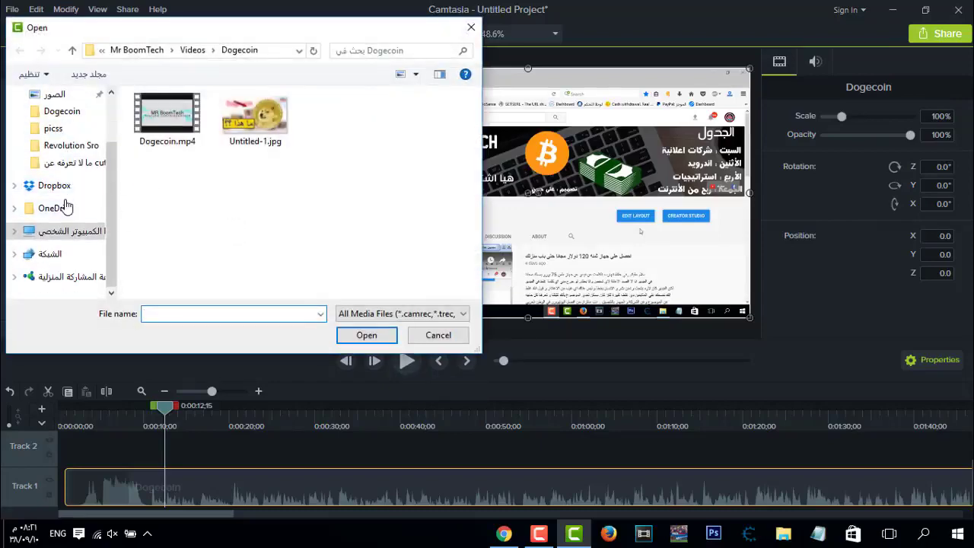
left_click(52, 95)
left_click(340, 155)
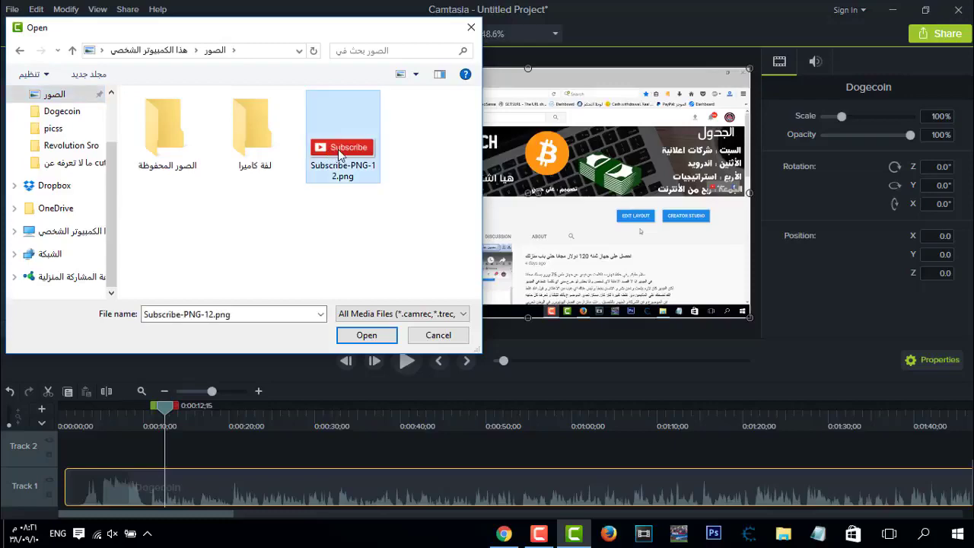
double_click(340, 154)
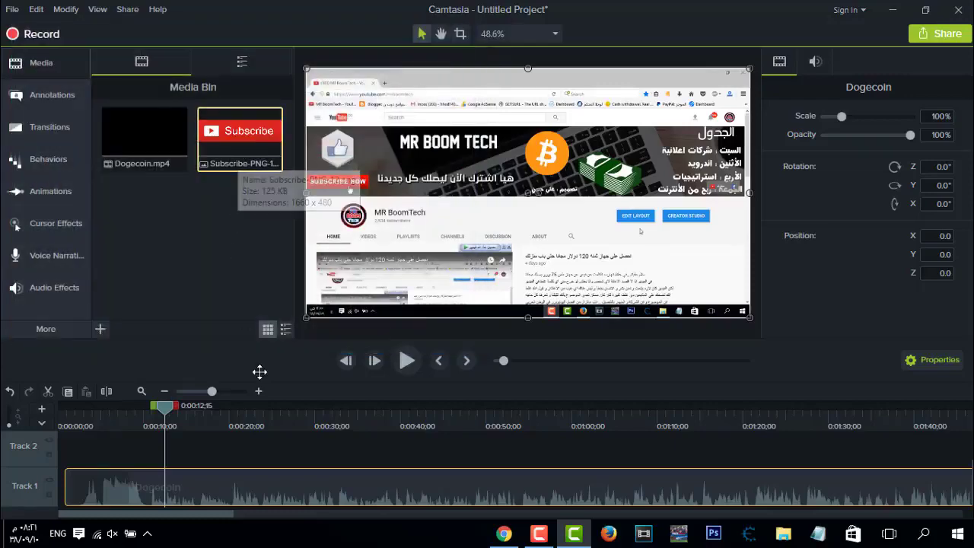
Step: Place the Subscribe image on Track 2 at the playhead, scale it to about 17.9% and position it just below the channel banner
left_click_drag(260, 371, 175, 446)
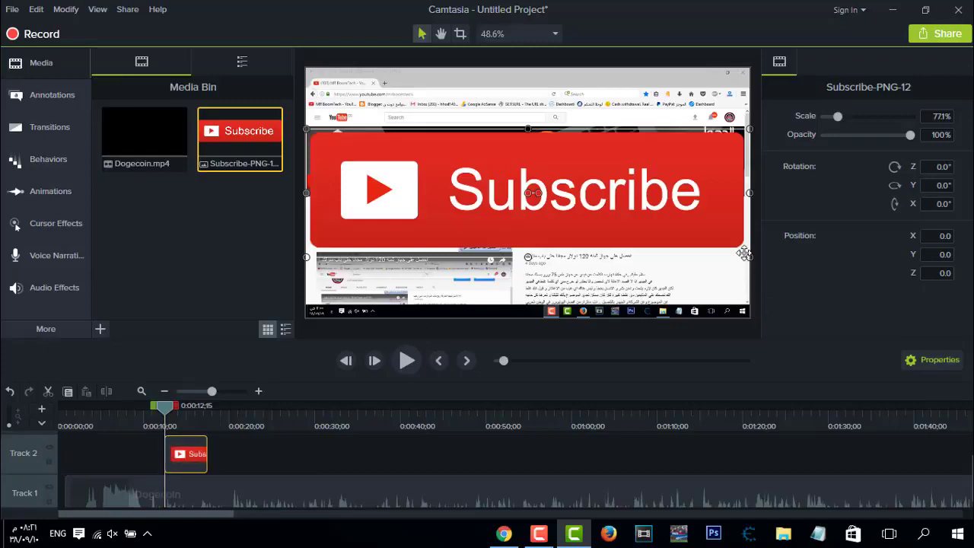
left_click_drag(743, 254, 295, 158)
left_click_drag(373, 143, 534, 221)
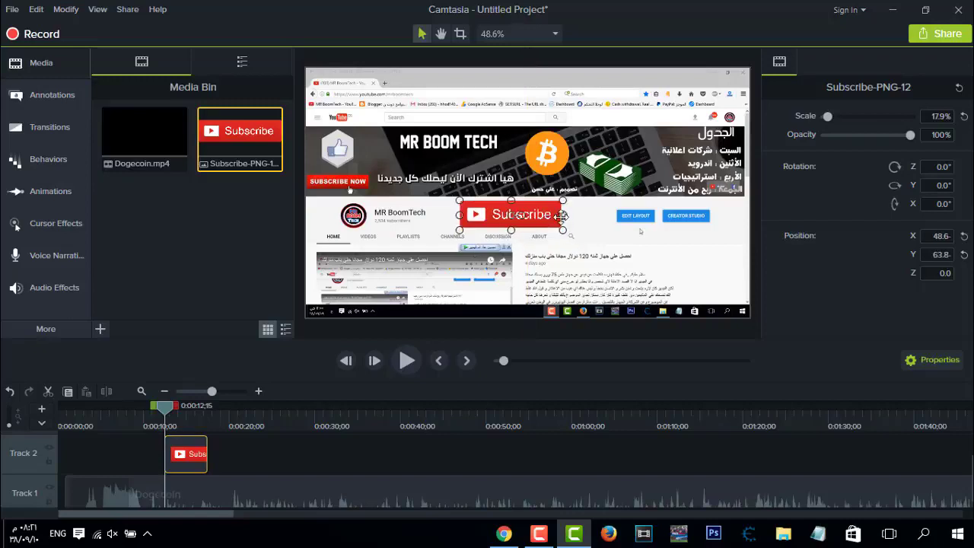
Step: Shorten the Subscribe clip on Track 2 to about 3 frames, keeping its start at 0:00:12;15
left_click(239, 389)
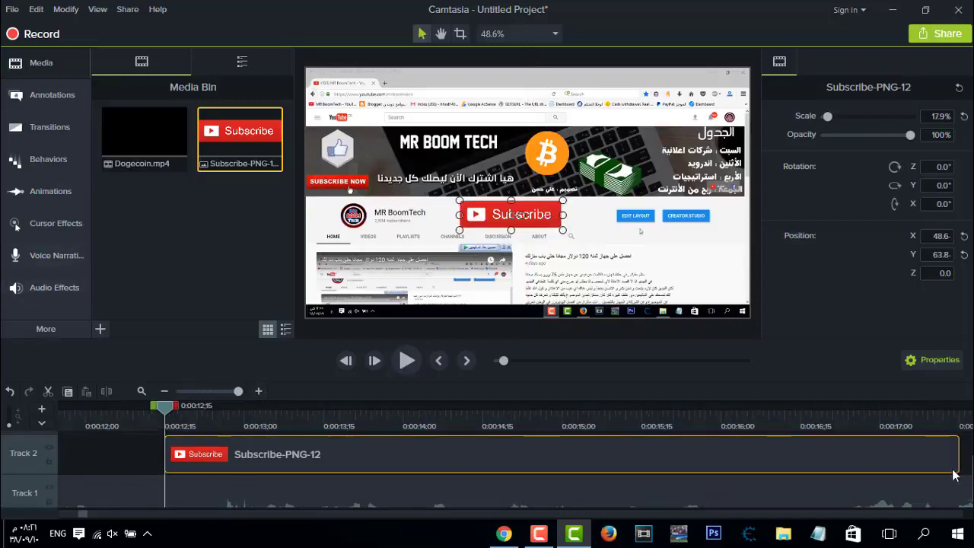
left_click_drag(955, 474, 182, 462)
left_click(212, 466)
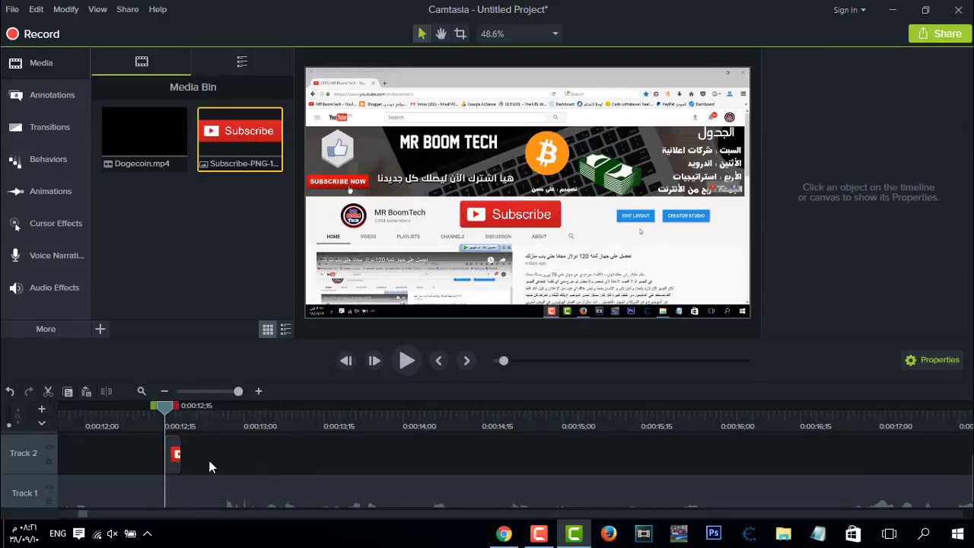
Step: Paste copies of the short Subscribe clip after the original on Track 2, leaving small gaps, to make a row of four
left_click(187, 429)
left_click_drag(187, 427, 223, 410)
key("ctrl+v")
key("ctrl+v")
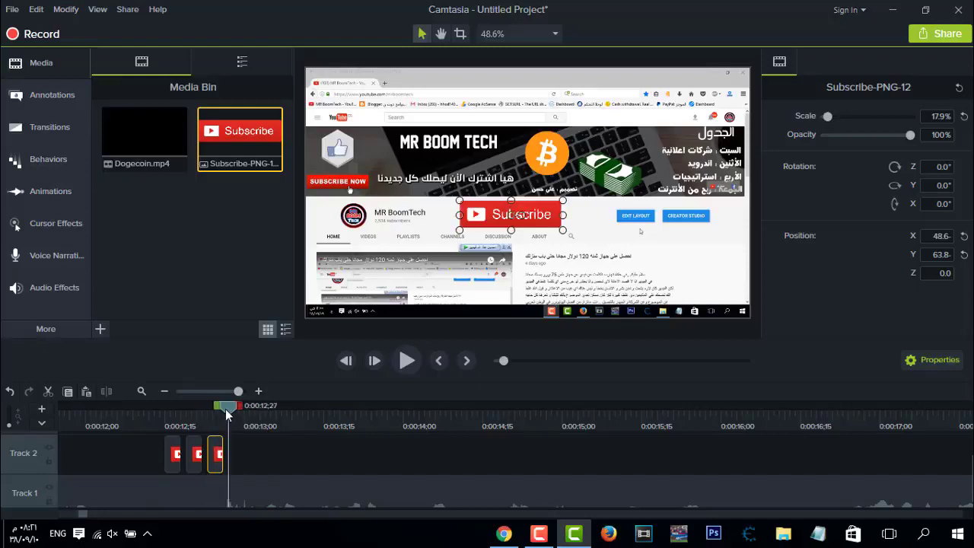
Step: Copy the four Subscribe clips and paste the group three times in a row on Track 2, making sixteen evenly spaced clips
left_click_drag(276, 453, 158, 431)
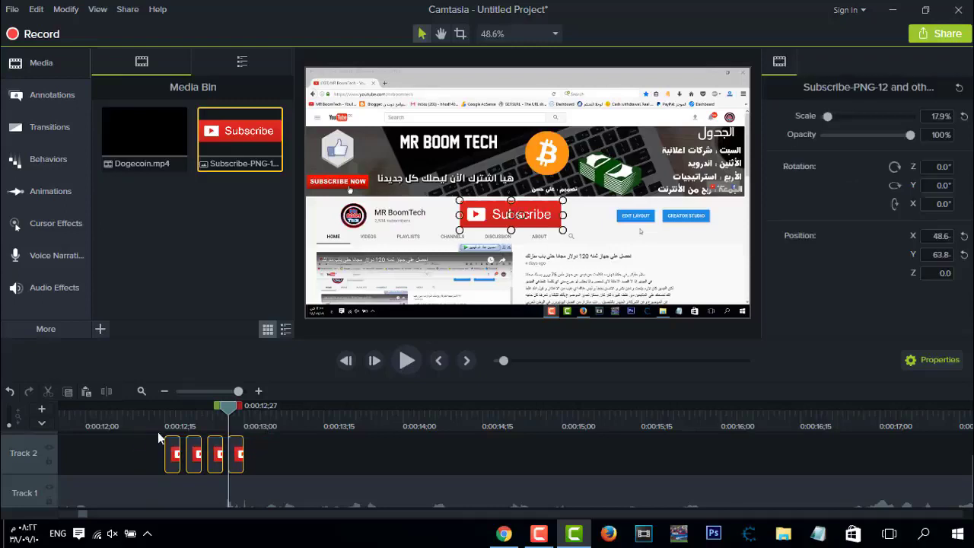
left_click_drag(225, 415, 329, 417)
key("ctrl+v")
key("ctrl+v")
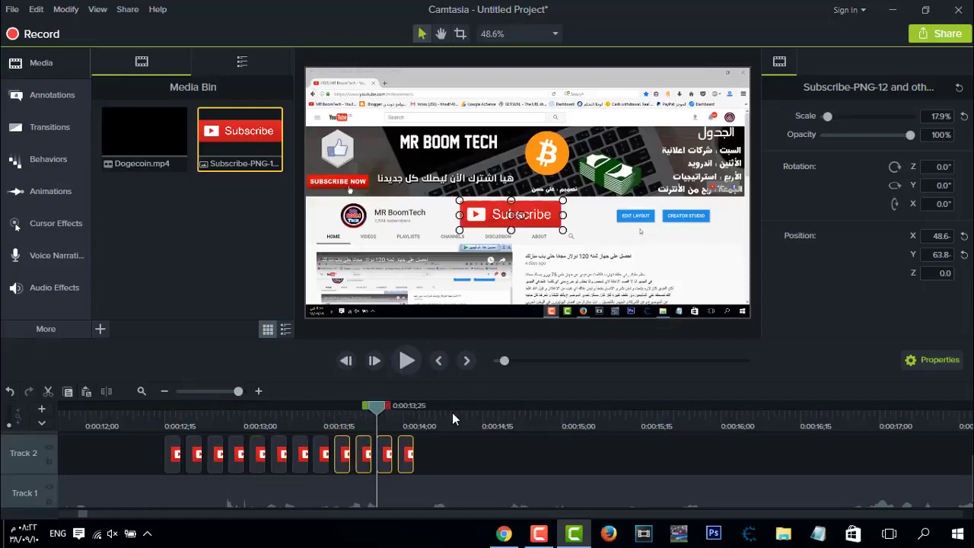
left_click_drag(376, 409, 421, 415)
key("ctrl+v")
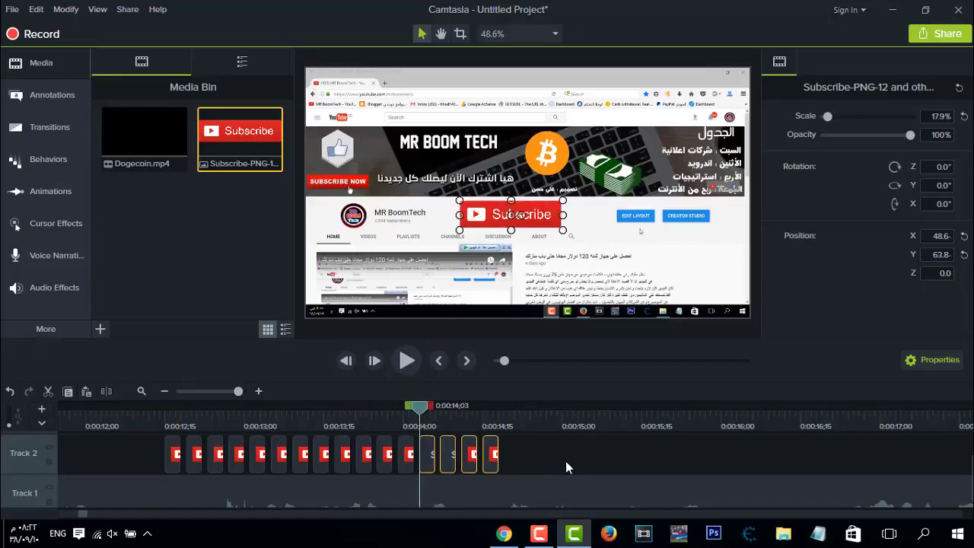
Step: Copy all sixteen Subscribe clips and paste the sequence on Track 2 at about 1:25, 2:45, 3:30 and 4:25
left_click_drag(567, 456, 163, 457)
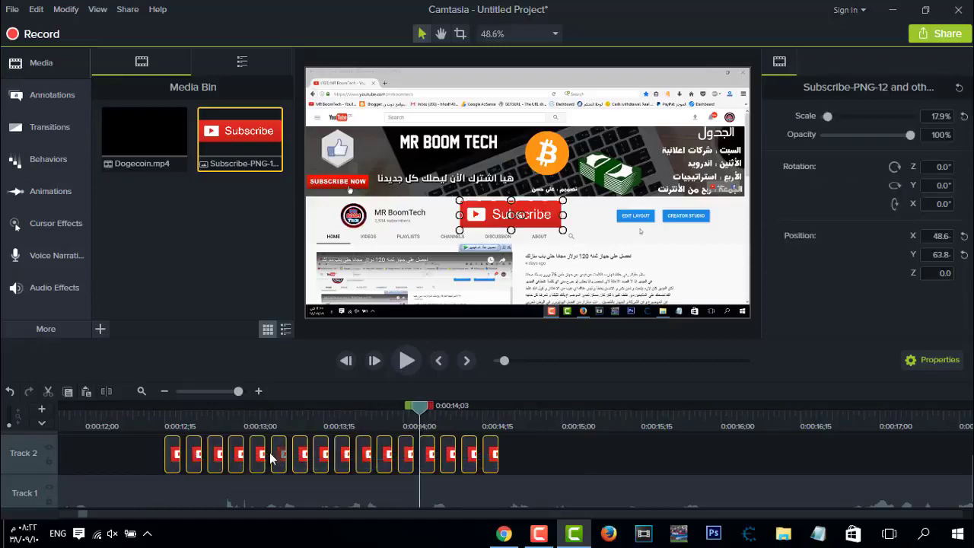
left_click_drag(198, 391, 180, 391)
left_click_drag(73, 405, 407, 416)
key("ctrl+v")
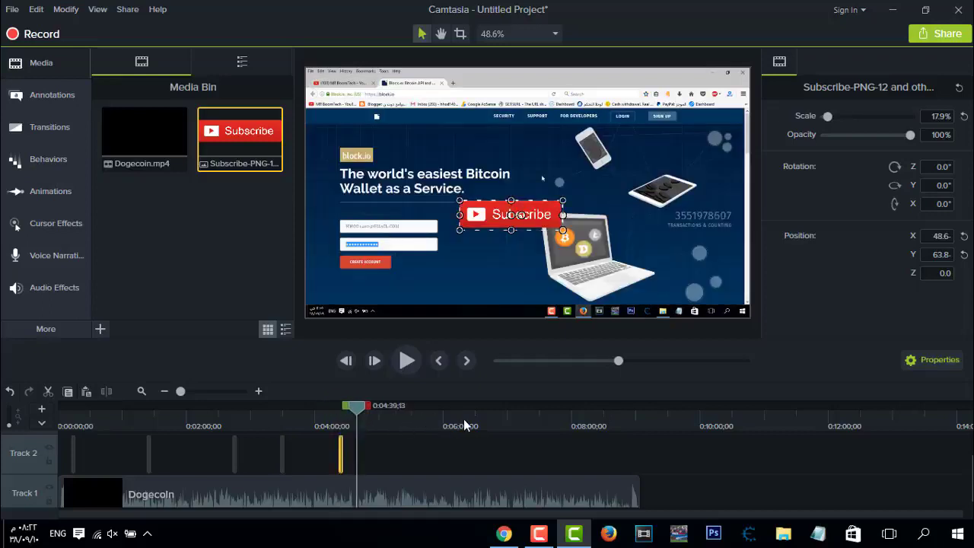
Step: Paste the Subscribe sequence on Track 2 at 0:05:38;20 and again at 0:06:42;20
left_click(464, 424)
left_click(358, 411)
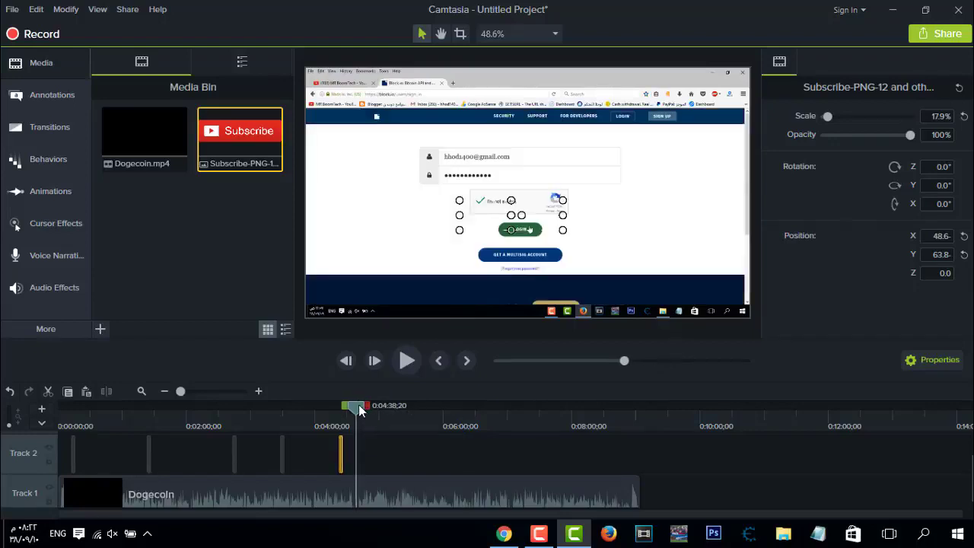
left_click_drag(360, 409, 424, 408)
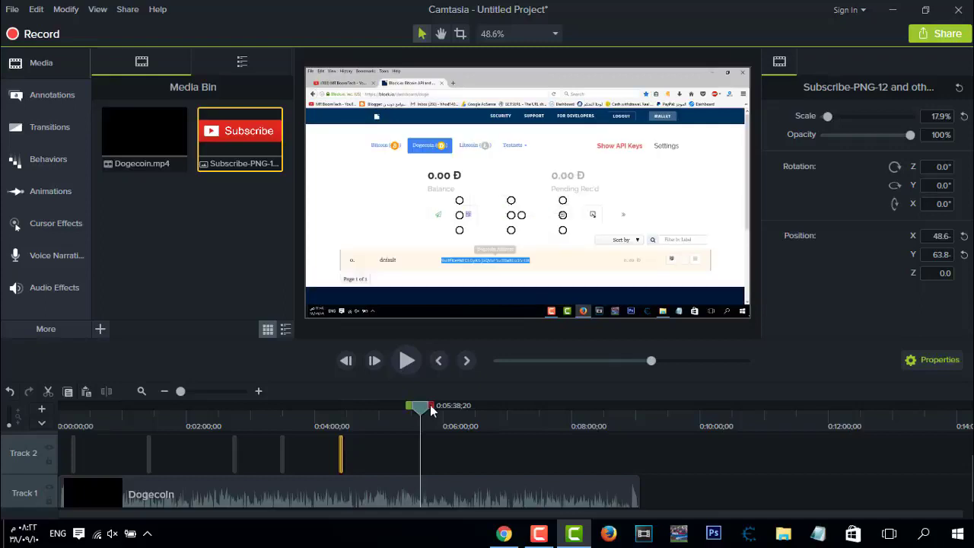
key("ctrl+v")
left_click(447, 409)
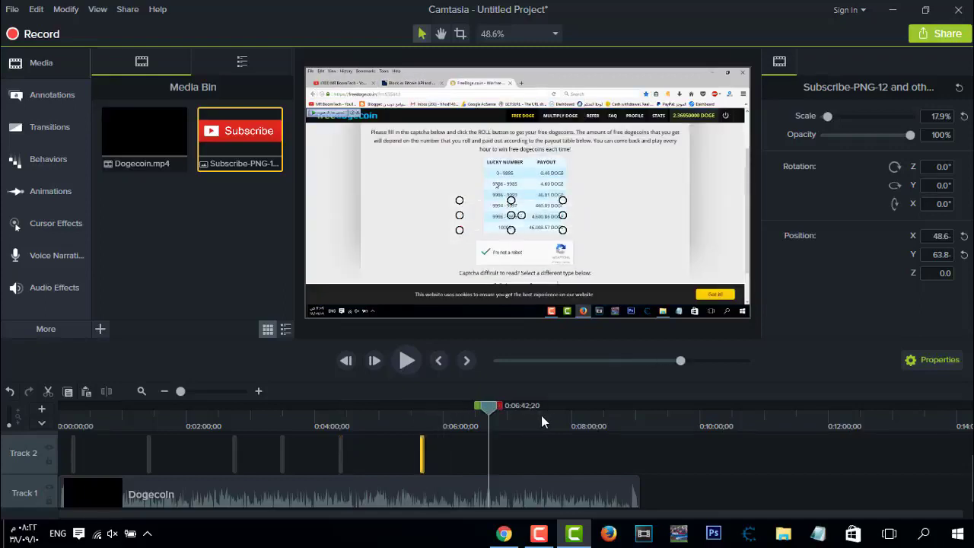
key("ctrl+v")
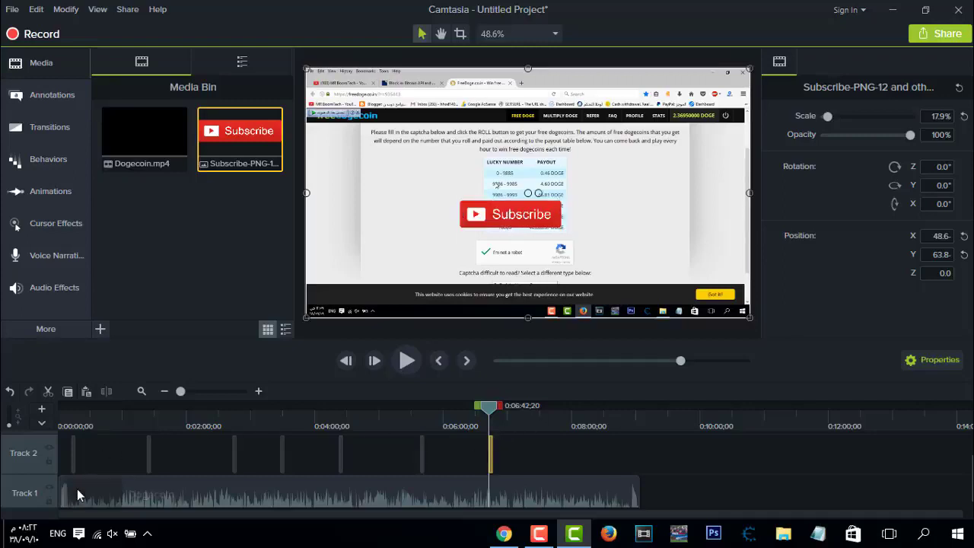
Step: Play the video from 0:00:08;25 through the first Subscribe sequence to preview the flashing effect, and stop just after it
left_click(77, 489)
left_click_drag(65, 407, 71, 413)
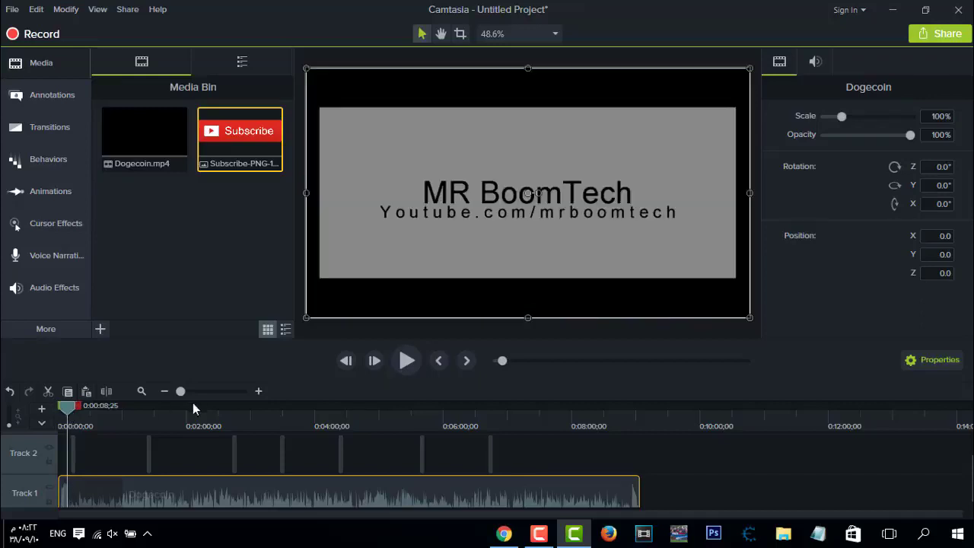
left_click(420, 368)
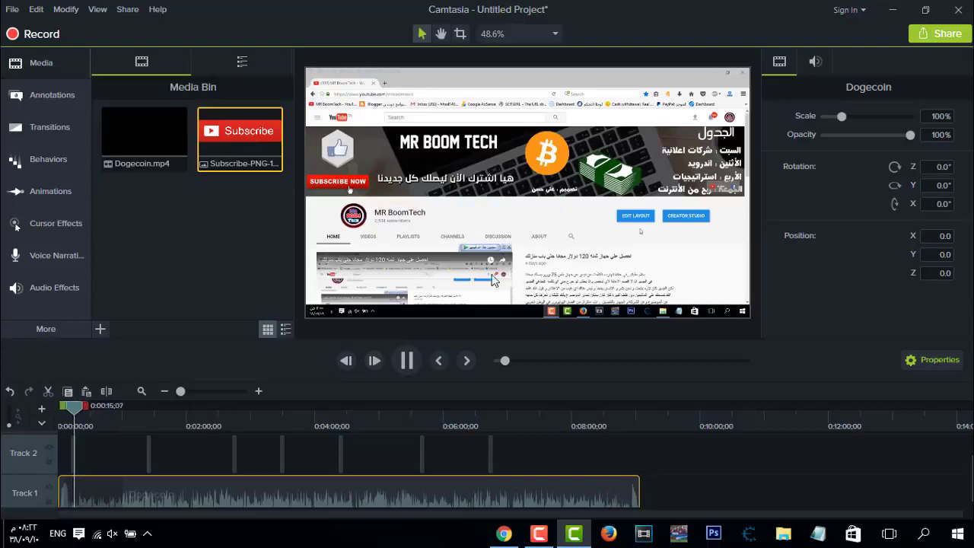
left_click(407, 362)
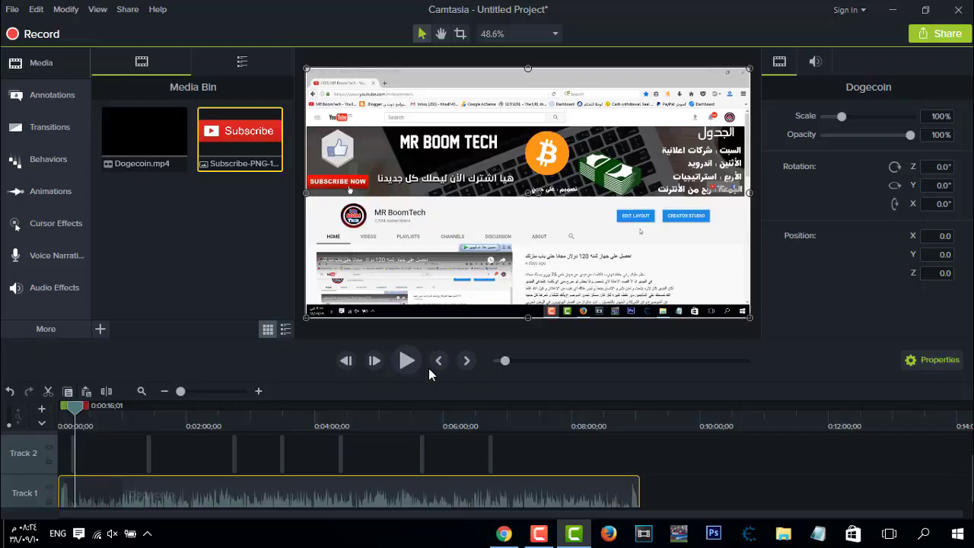
Step: Switch to the YouTube Analytics page in Chrome, view and close the account menu, and return to Camtasia
left_click(503, 533)
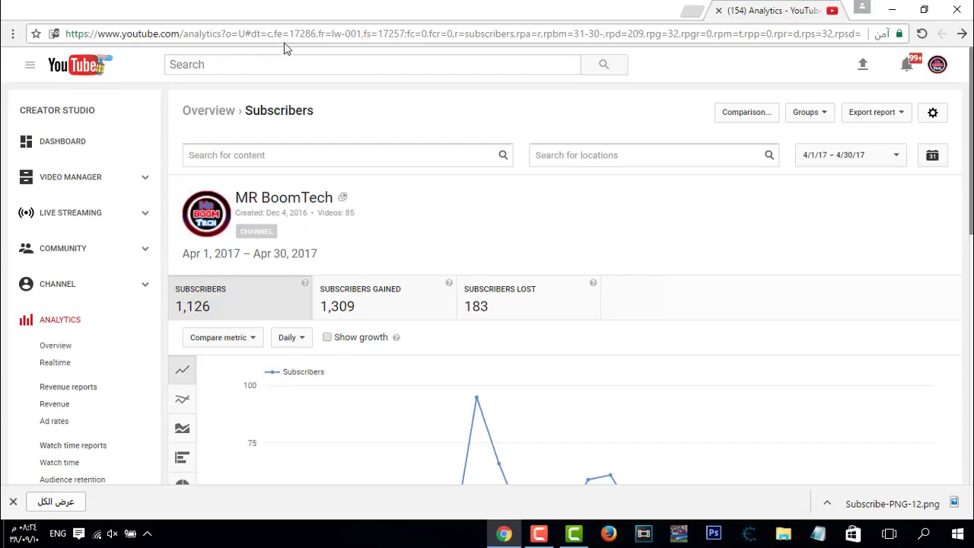
left_click(937, 64)
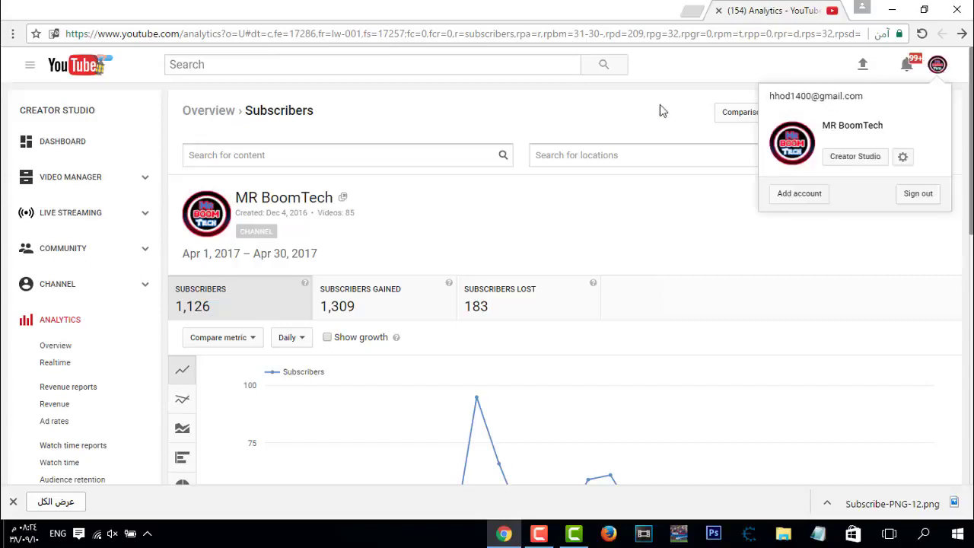
left_click(621, 95)
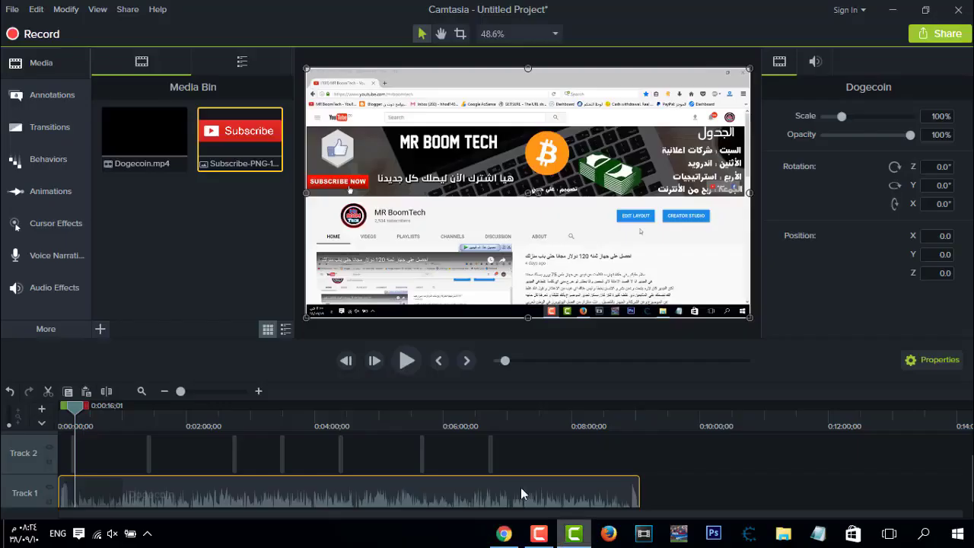
left_click(573, 533)
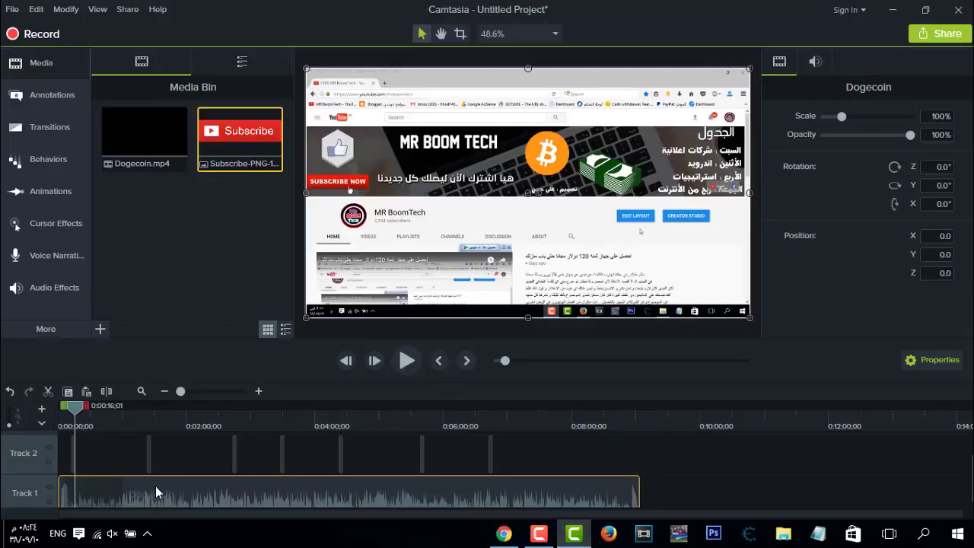